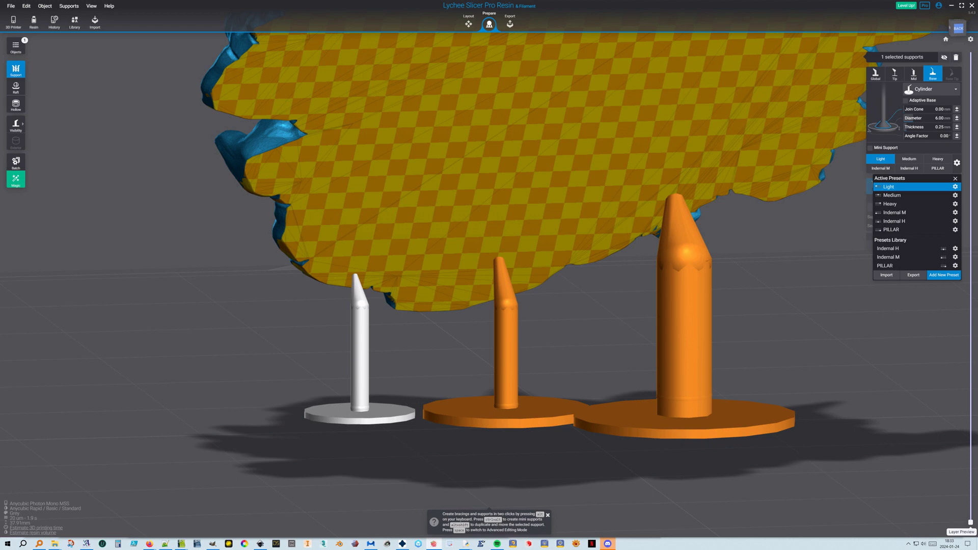
- Set the selected light support's base to a 1 mm join cone and 1 mm thickness
click(938, 109)
text(1)
key(Return)
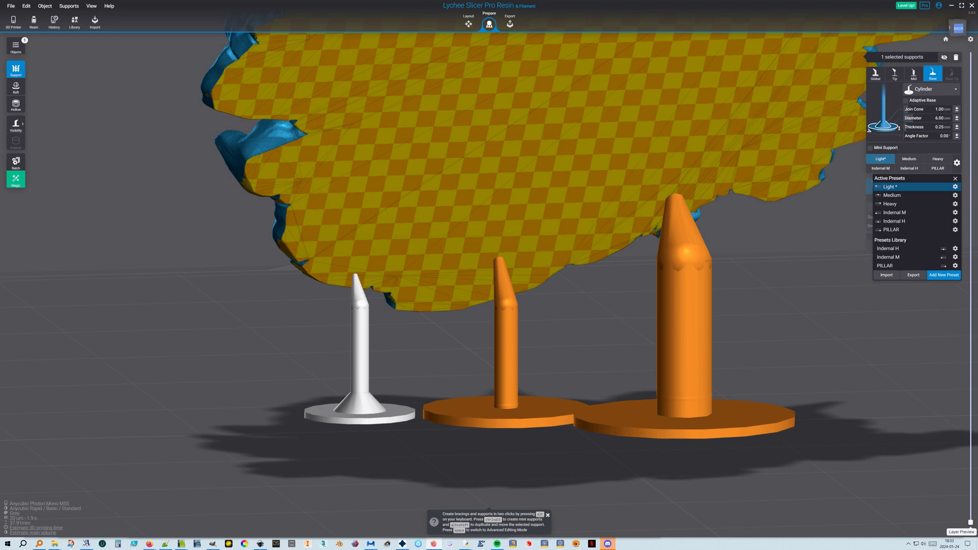
click(940, 127)
text(1)
key(Return)
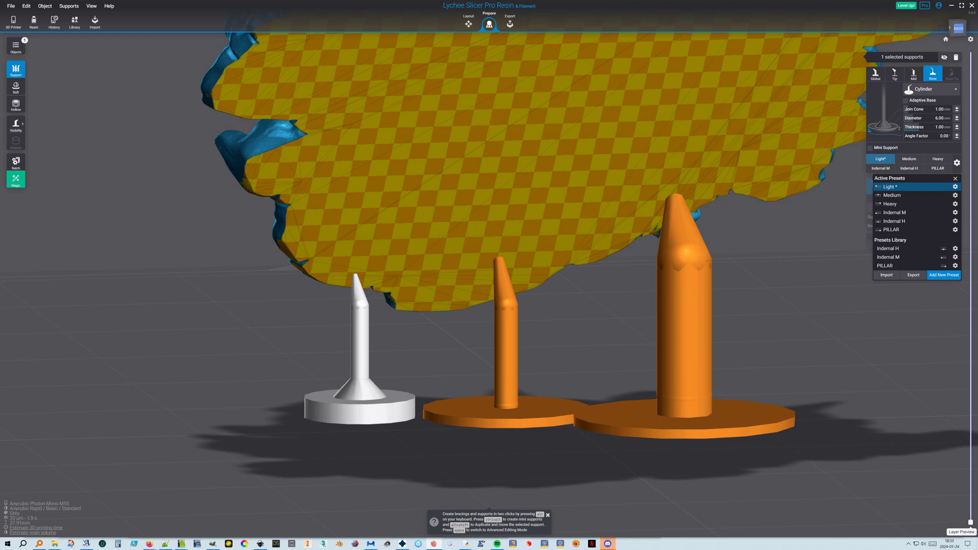
- Set the light support base's angle factor to 45
click(944, 136)
text(450)
key(BackSpace)
key(Return)
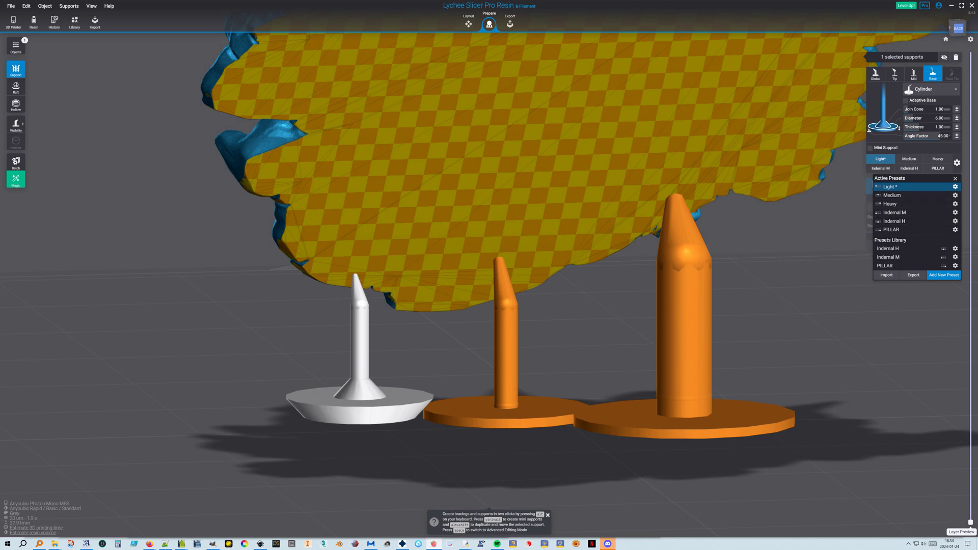
- Override the Light preset with the modified base settings and place a new Light support under the model's upper outer edge
click(955, 187)
click(921, 199)
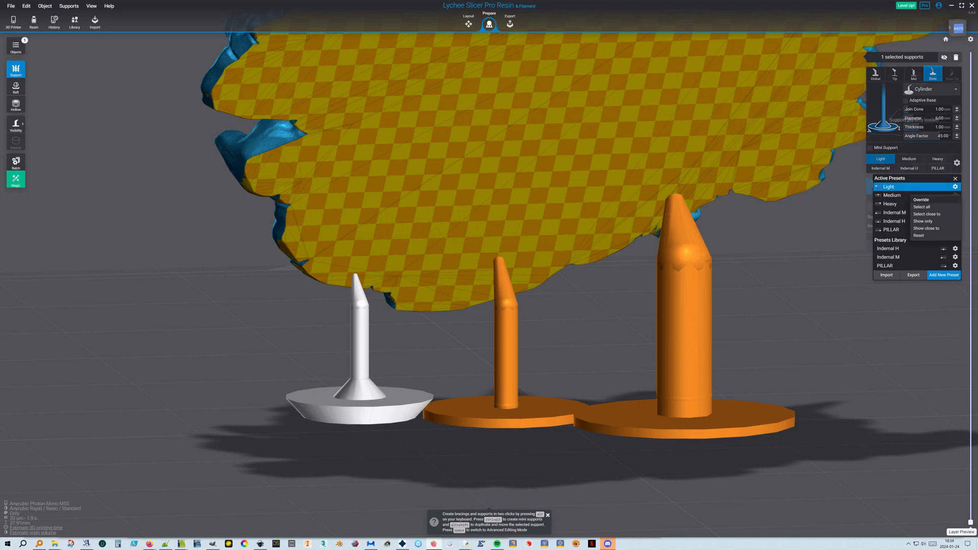
click(836, 265)
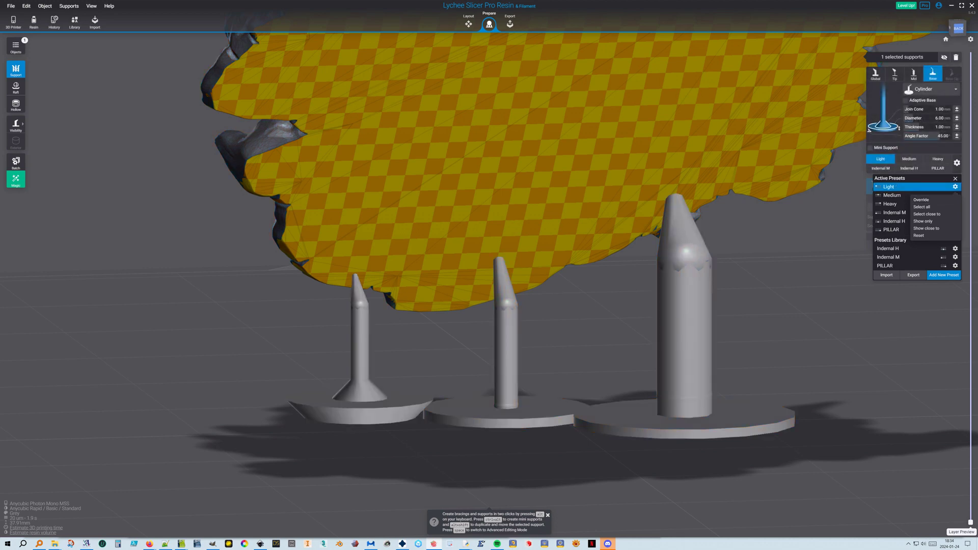
click(881, 159)
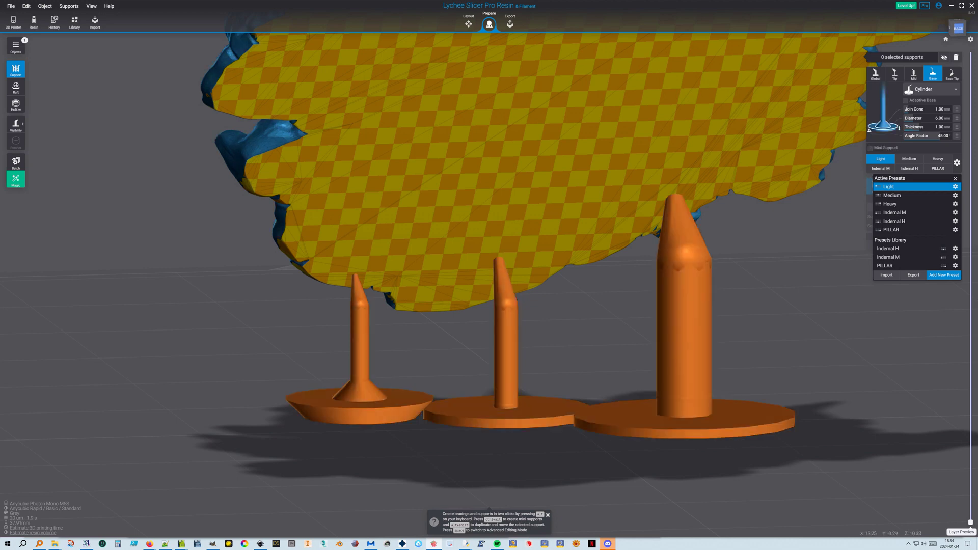
click(264, 179)
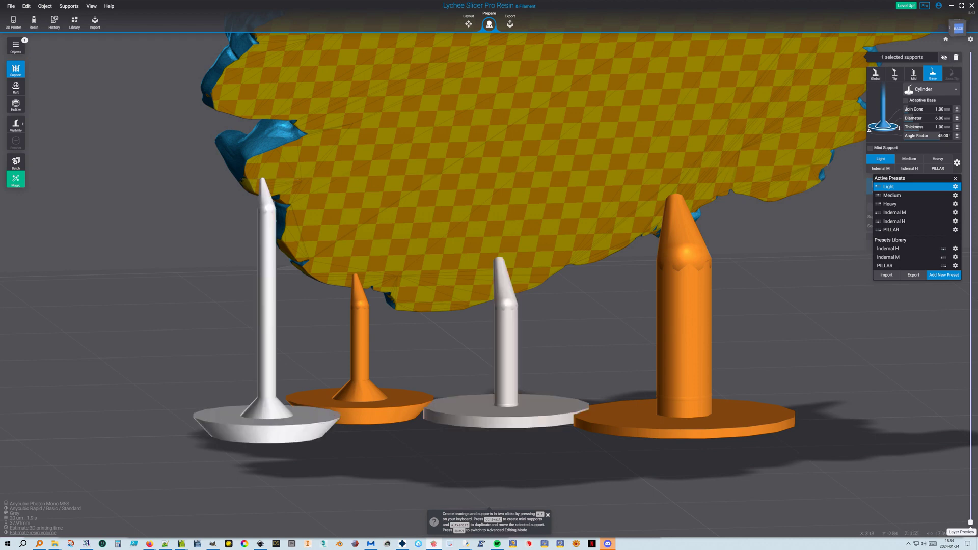
- Set the base join cone of the existing medium support to 1.5 mm
click(506, 331)
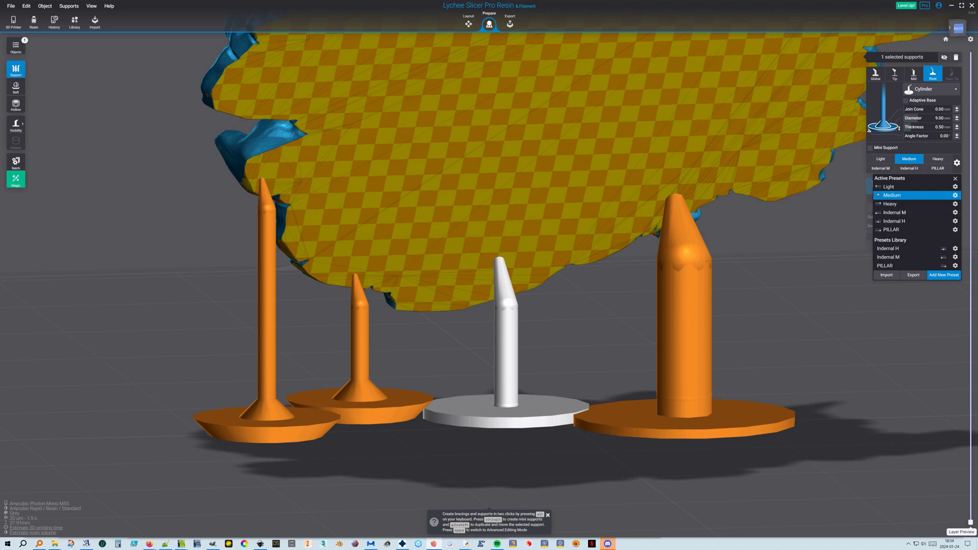
click(939, 109)
text(2)
key(Return)
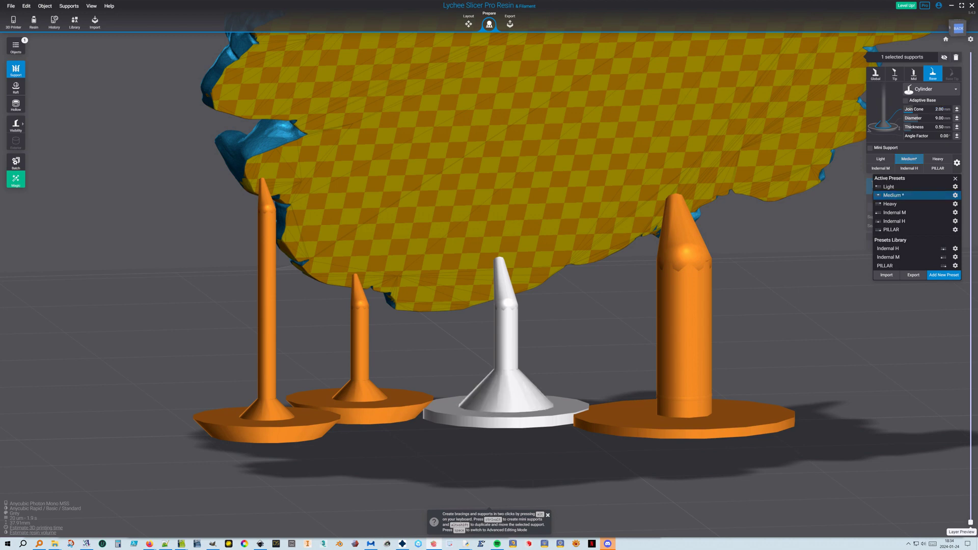
text(1,99)
key(Return)
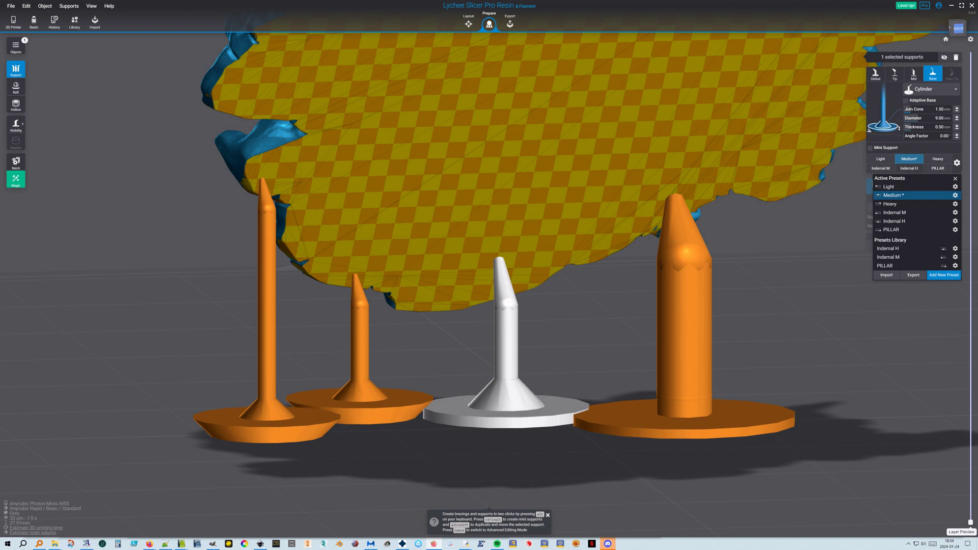
- Set the medium support's base thickness to 1 mm and its angle factor to 45
click(940, 127)
text(1.)
key(Return)
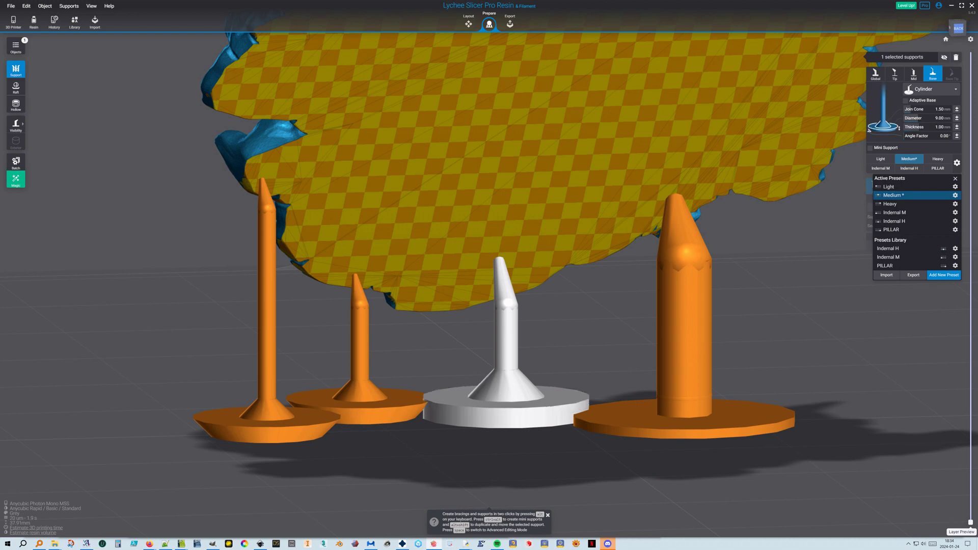
click(944, 136)
text(45)
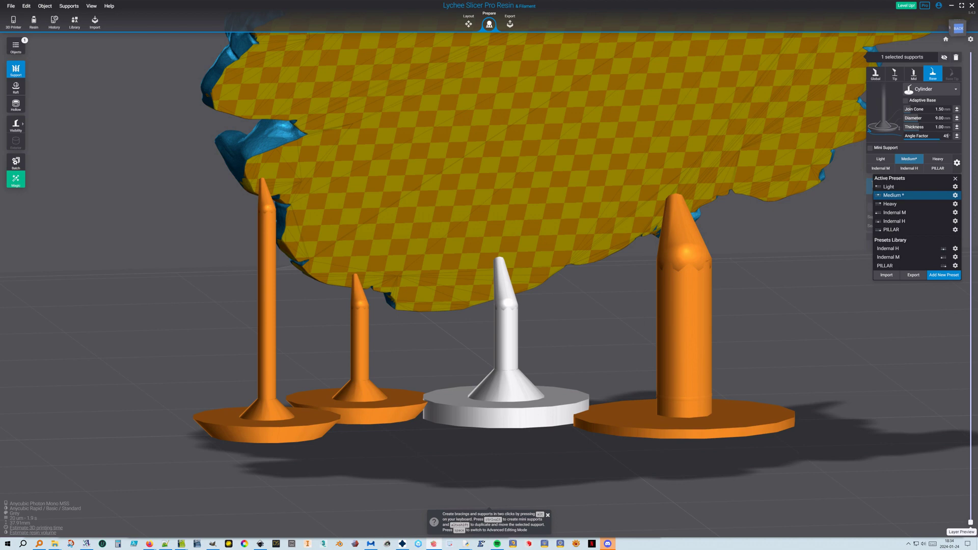
key(Return)
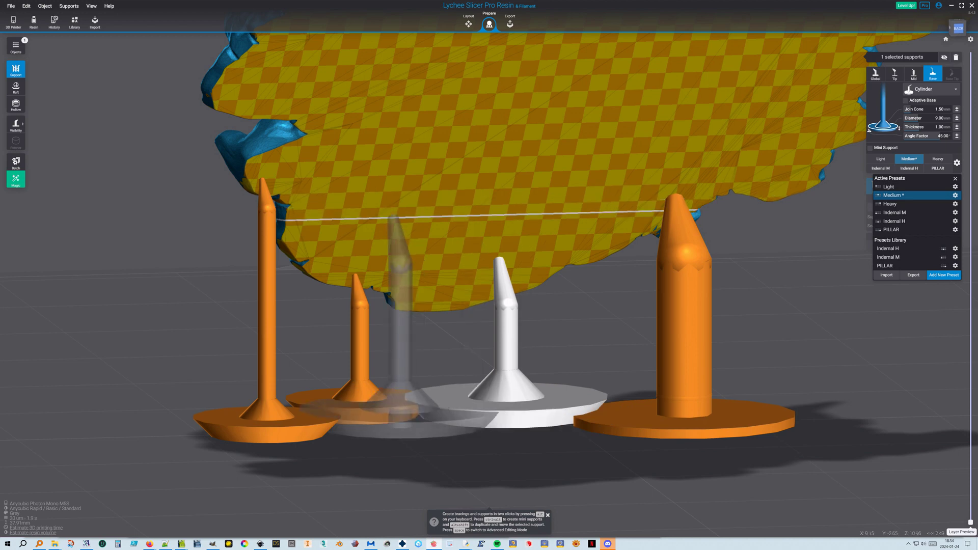
- Place two more supports with the modified Medium settings, one on either side of the existing medium support
click(371, 209)
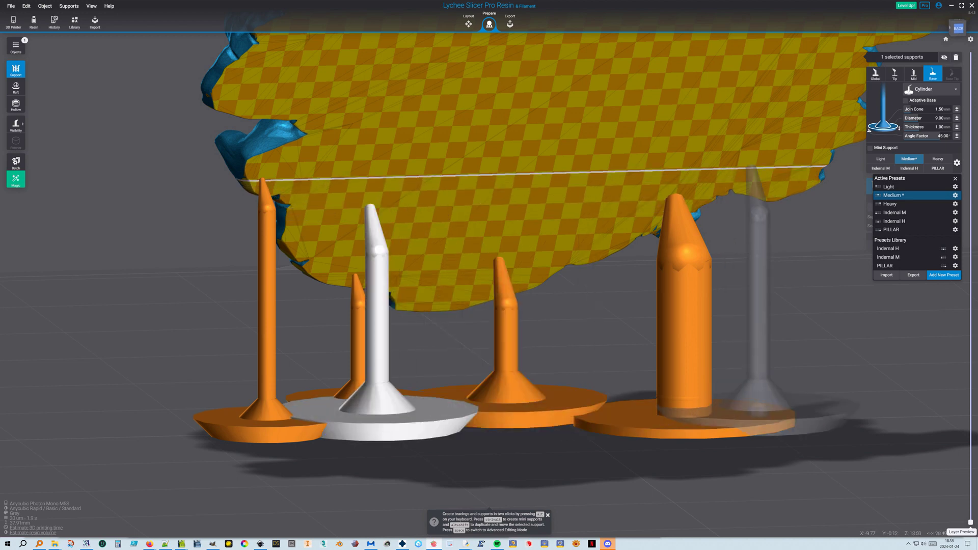
click(767, 169)
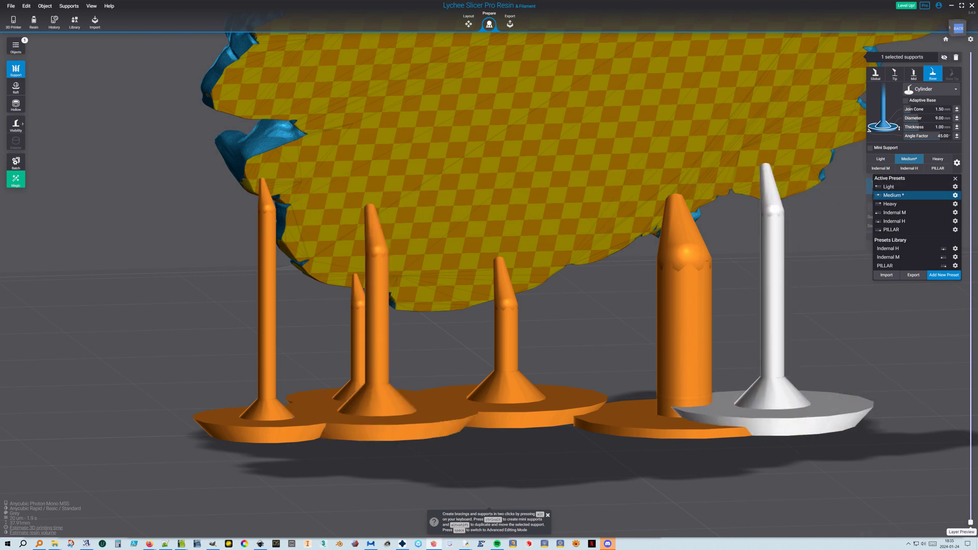
- Try to override the Medium preset with the modified base settings, and place a test Medium support near the model's middle
click(955, 195)
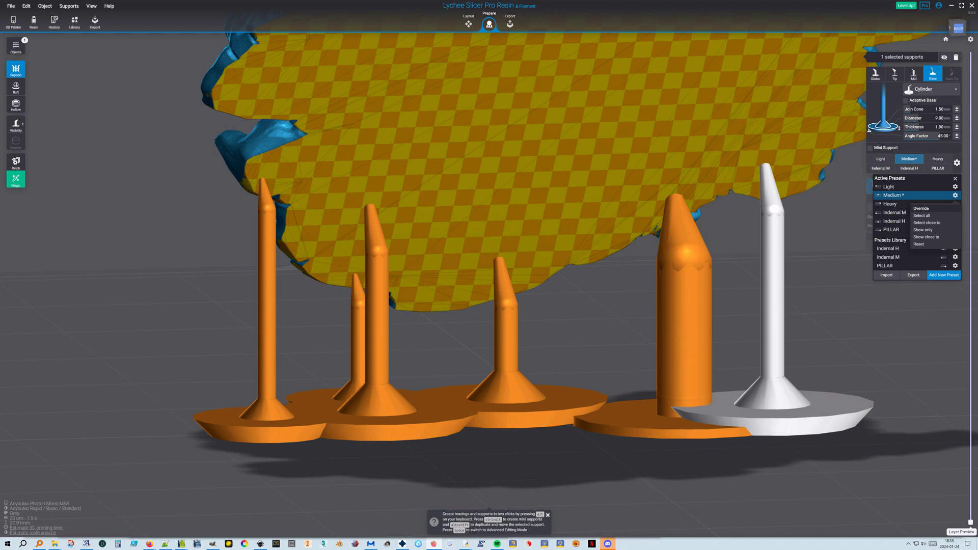
click(838, 227)
click(718, 165)
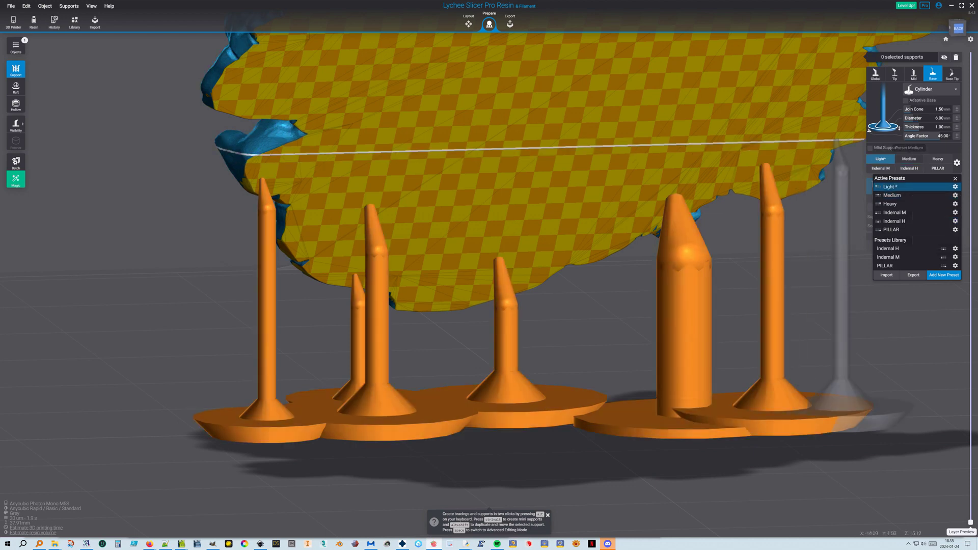
click(909, 159)
click(768, 164)
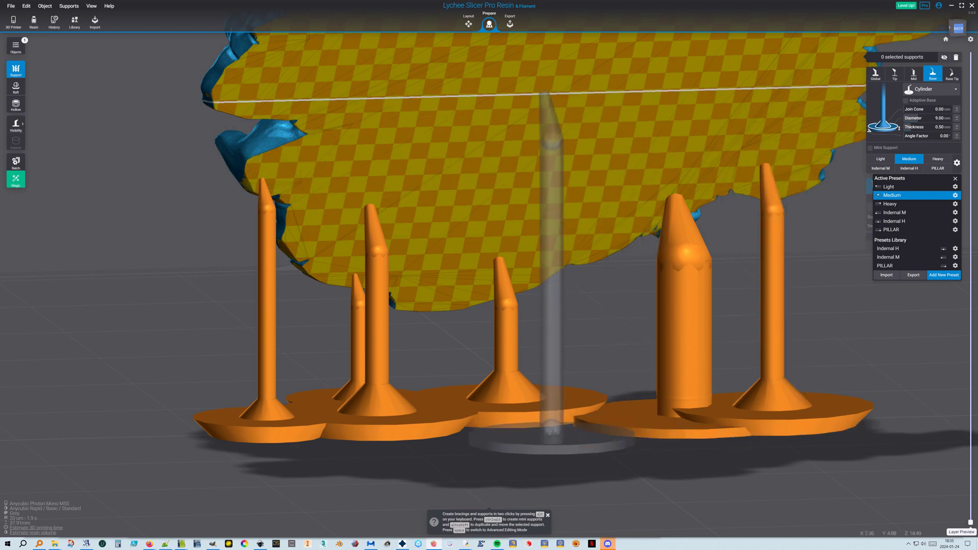
click(548, 93)
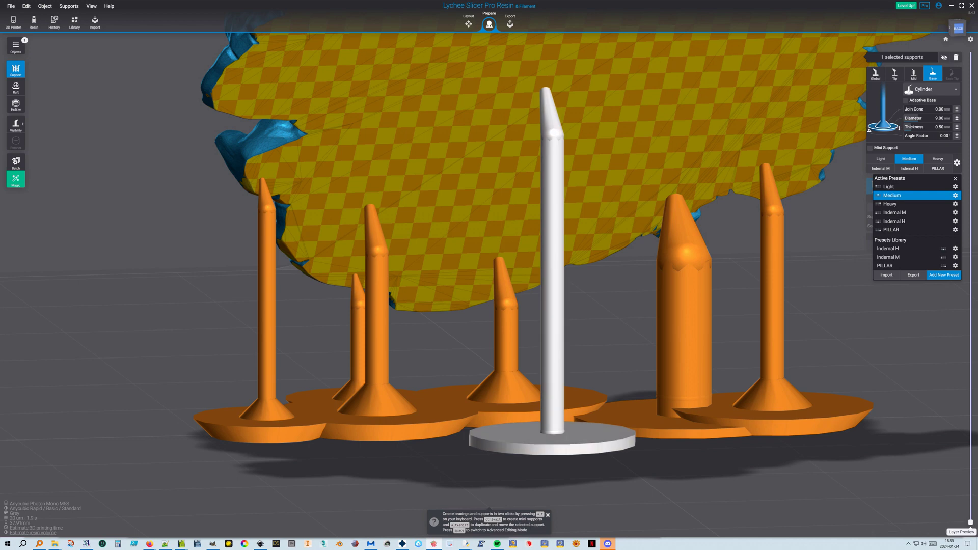
- Override the Medium preset with the settings of the coned support beside the heavy one, and deselect that support
click(772, 225)
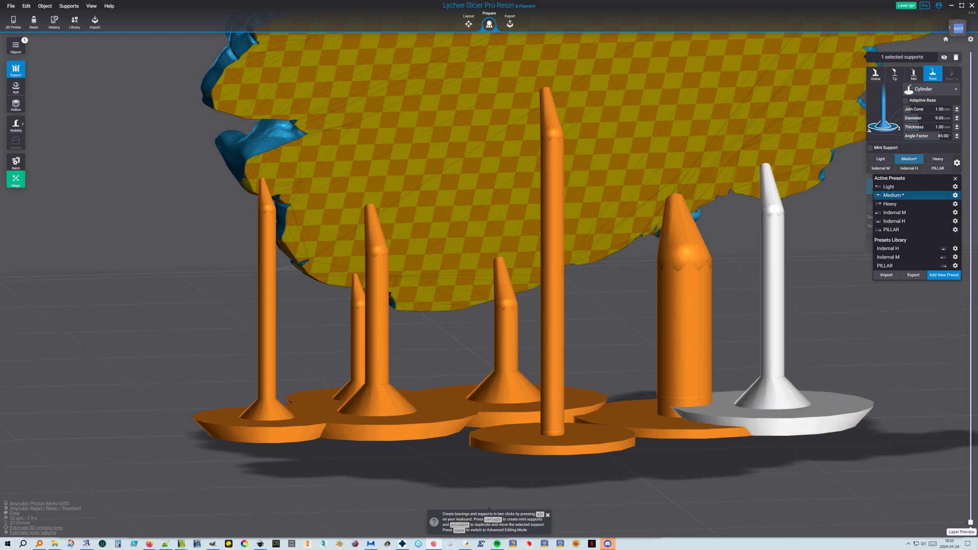
click(955, 195)
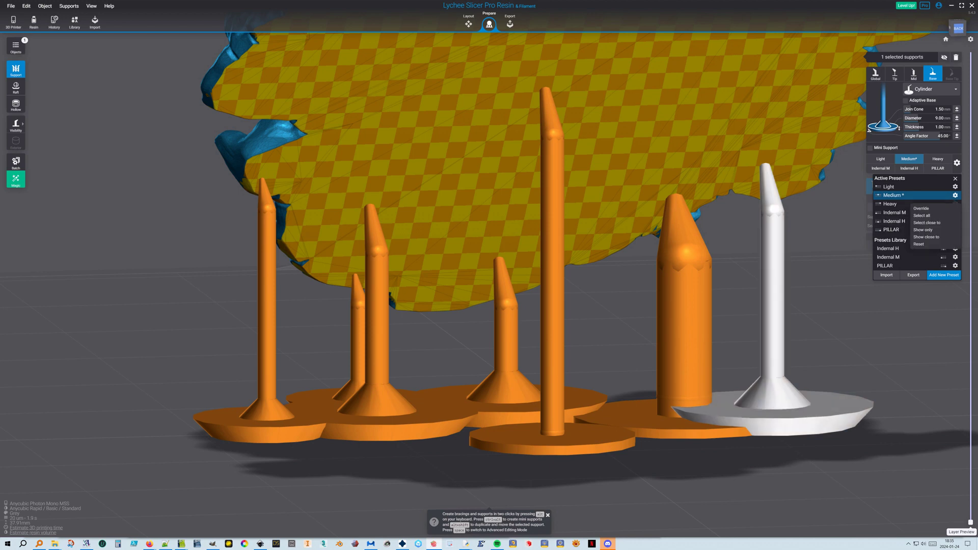
click(921, 208)
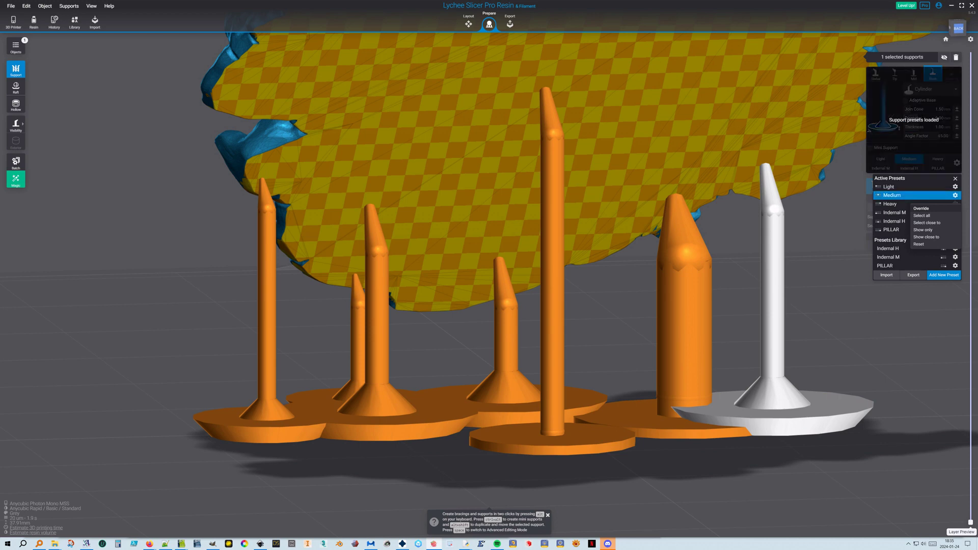
click(830, 306)
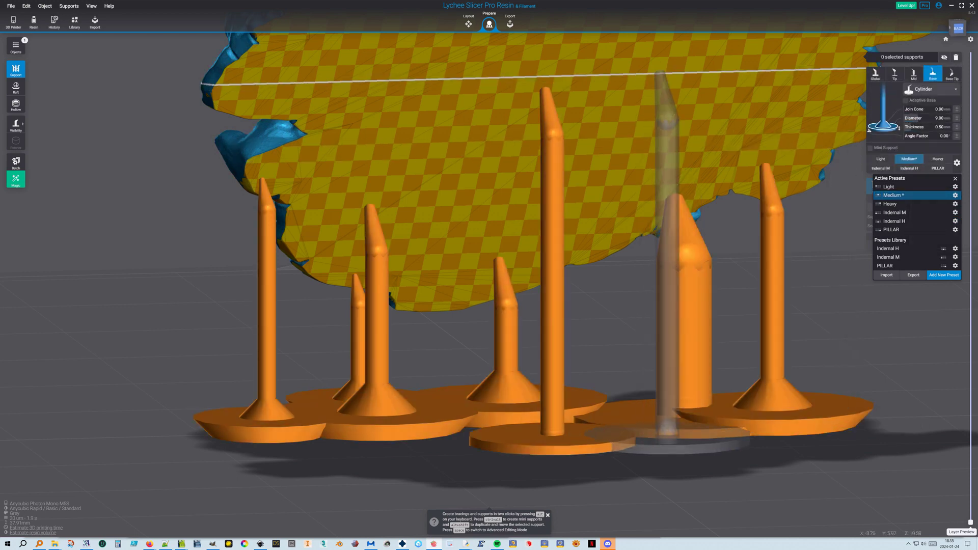
- Override the Medium preset with no support selected and place another Medium support in front of the heavy one
click(955, 195)
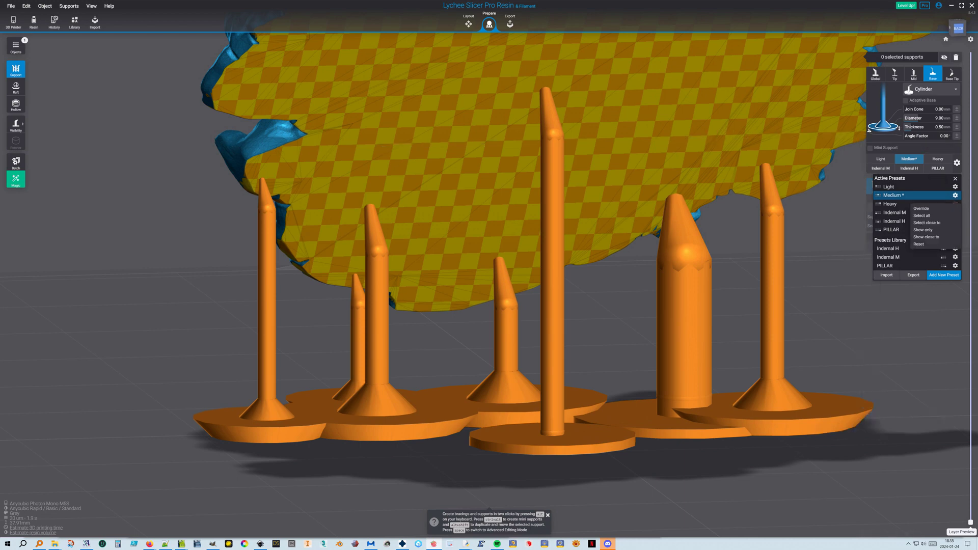
click(920, 209)
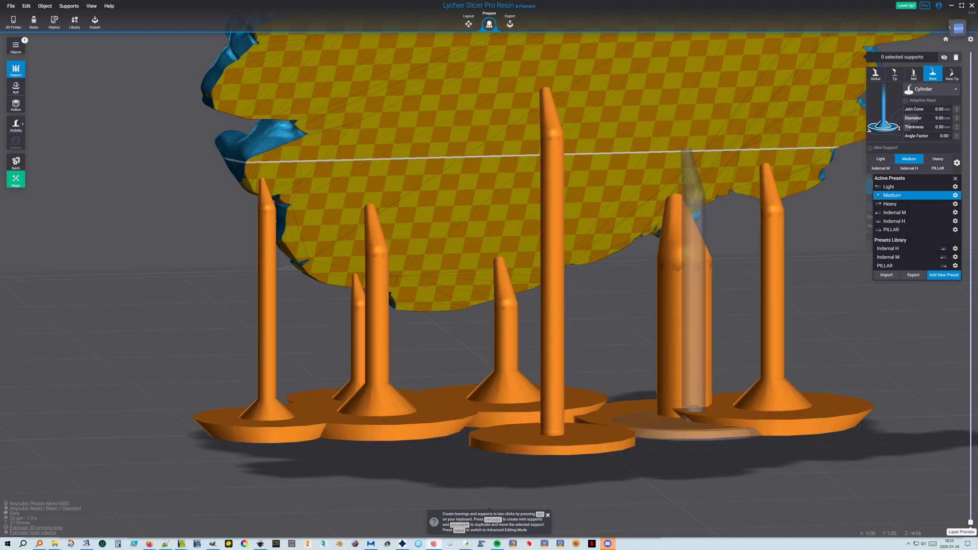
click(685, 65)
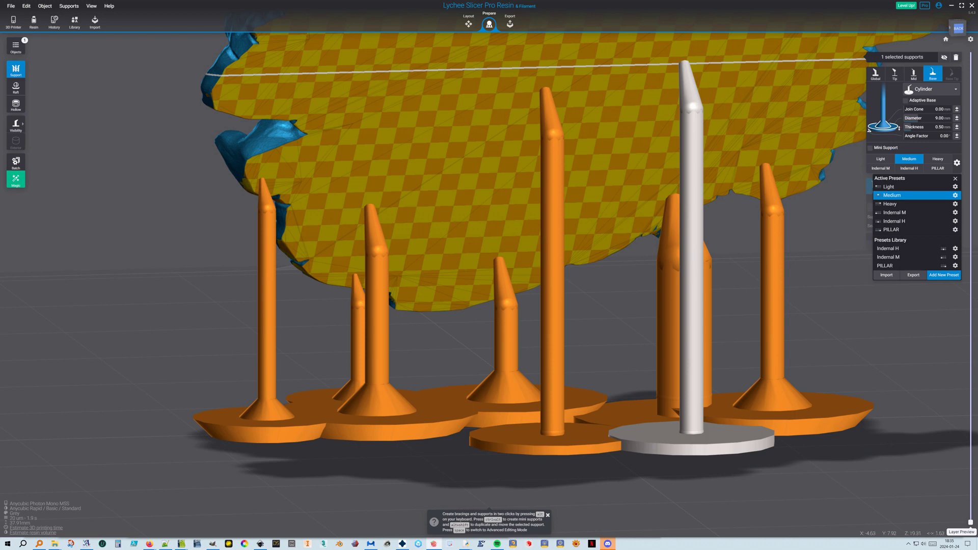
- Override the Medium preset from the selected coned support and place a new Medium support beside it
click(772, 210)
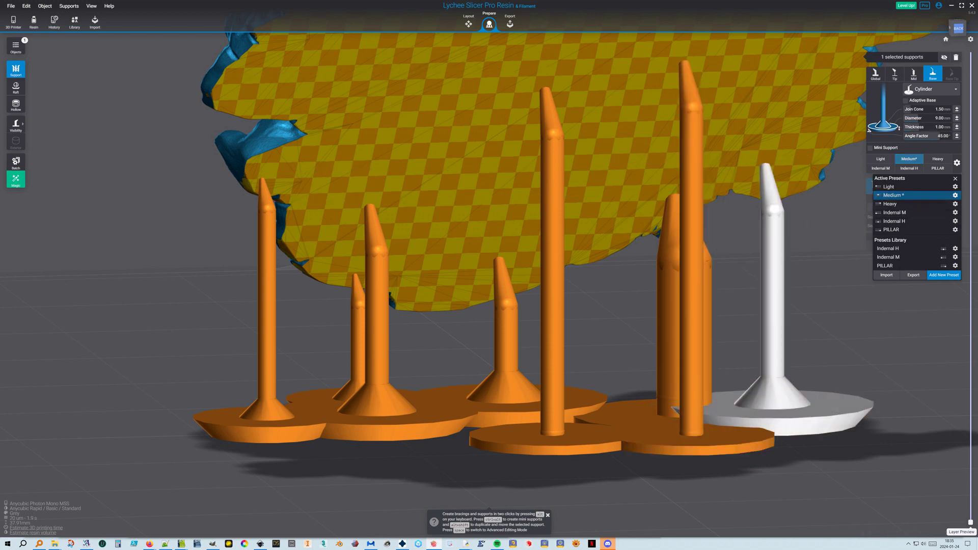
click(955, 196)
click(921, 208)
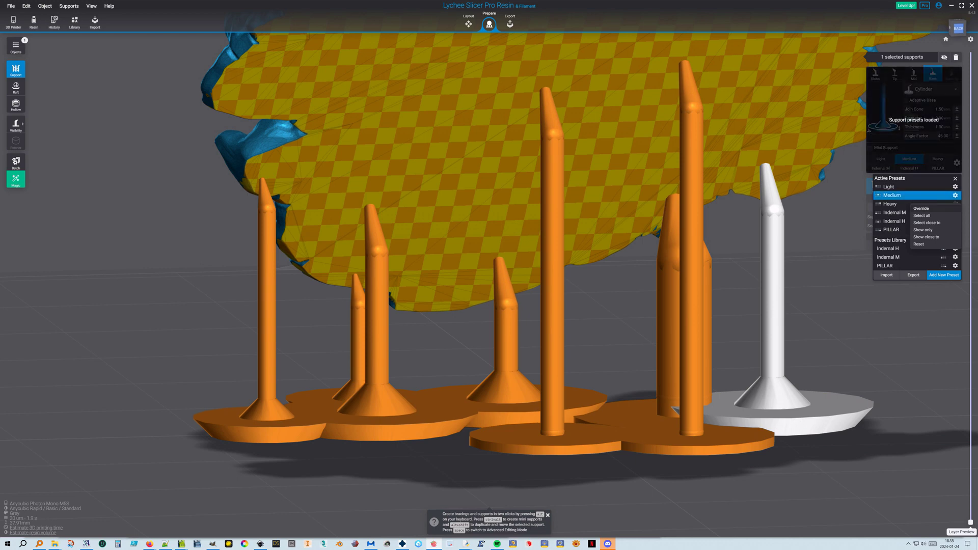
click(835, 295)
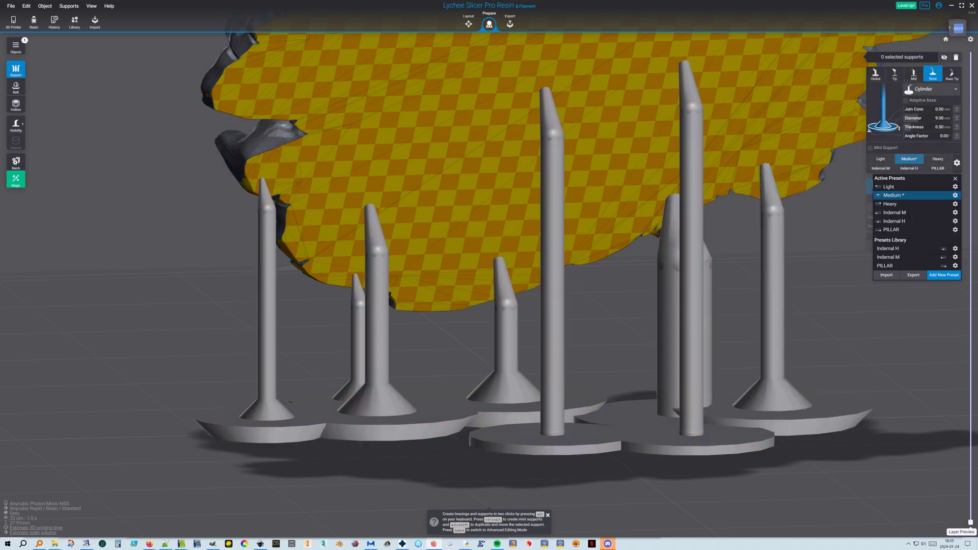
click(909, 158)
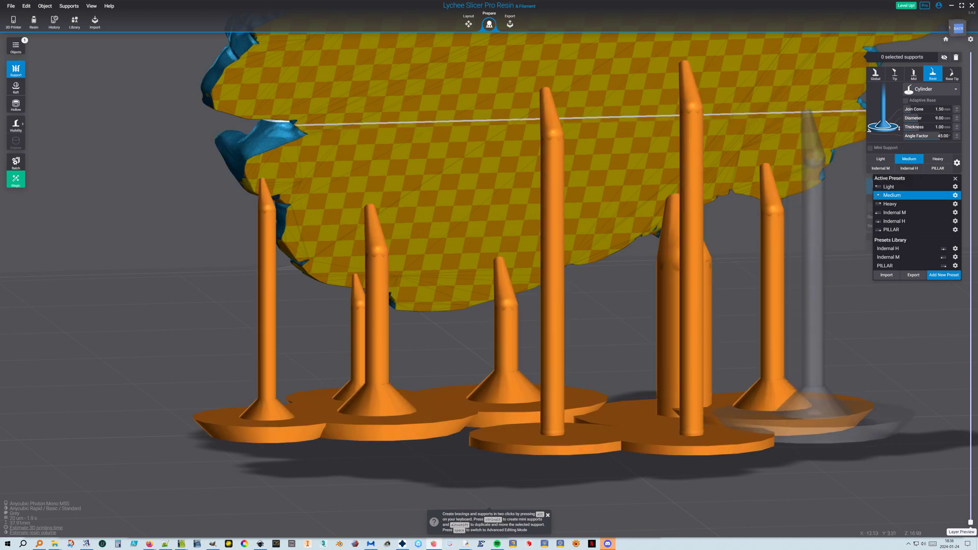
click(809, 113)
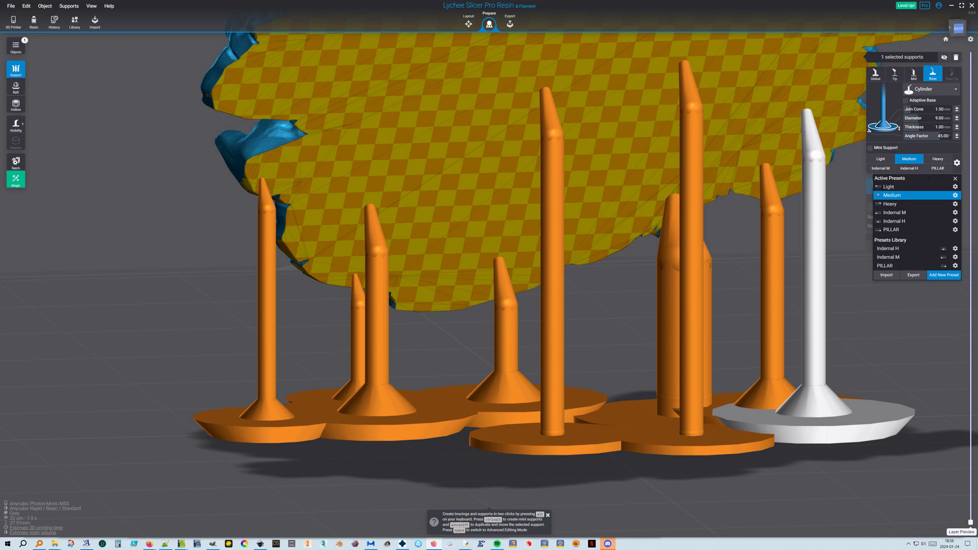
- Switch the newly placed support to the Heavy preset and set its base angle factor to 45
click(937, 159)
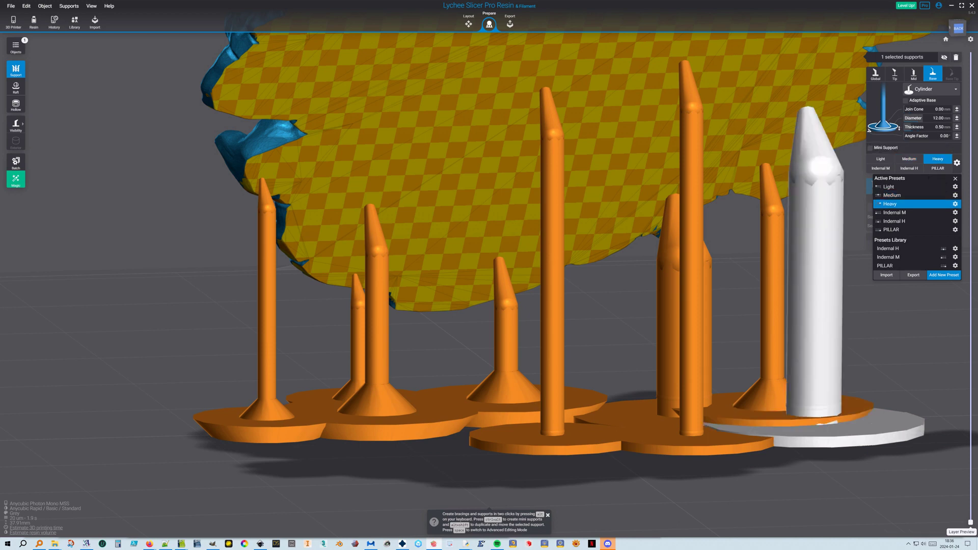
click(945, 136)
text(45)
key(Return)
- Set the heavy support's base thickness to 1 mm
drag(938, 127, 941, 127)
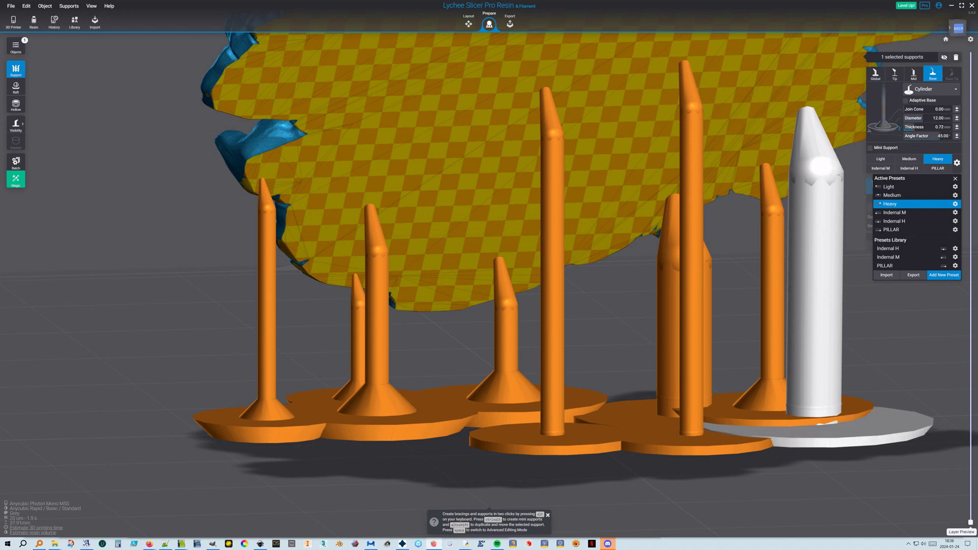
click(942, 127)
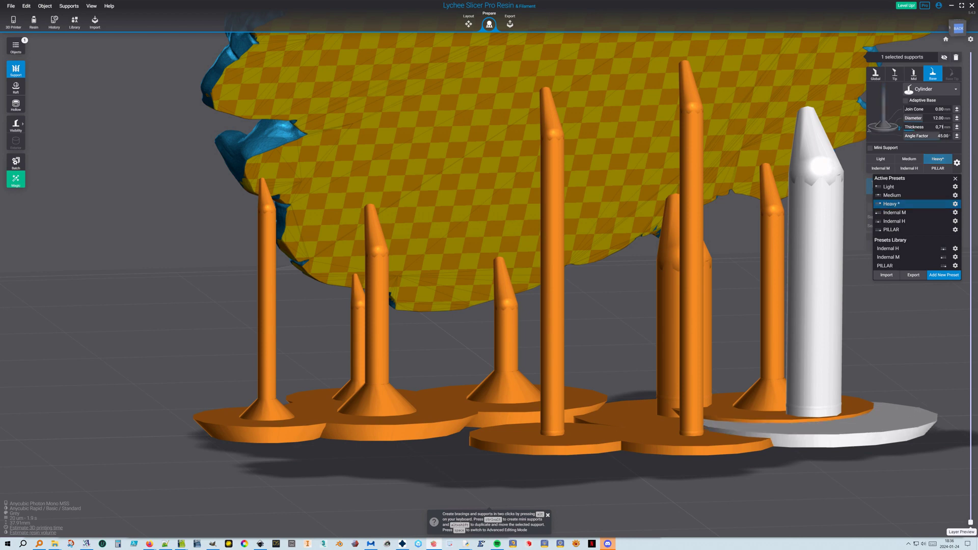
key(BackSpace)
key(BackSpace)
key(BackSpace)
text(1)
key(Return)
- Set the heavy support's base join cone to 2 mm and override the Heavy preset with these settings
click(939, 109)
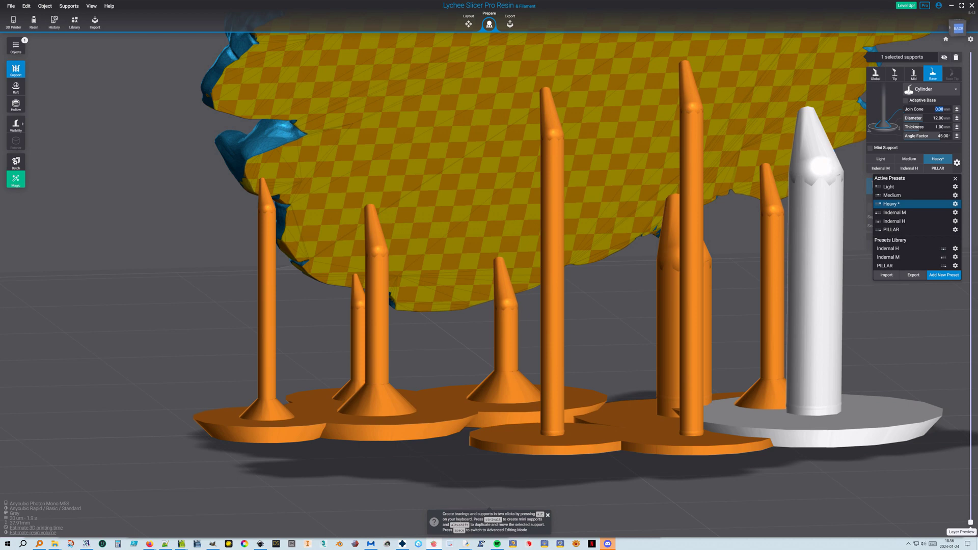
text(2)
key(Return)
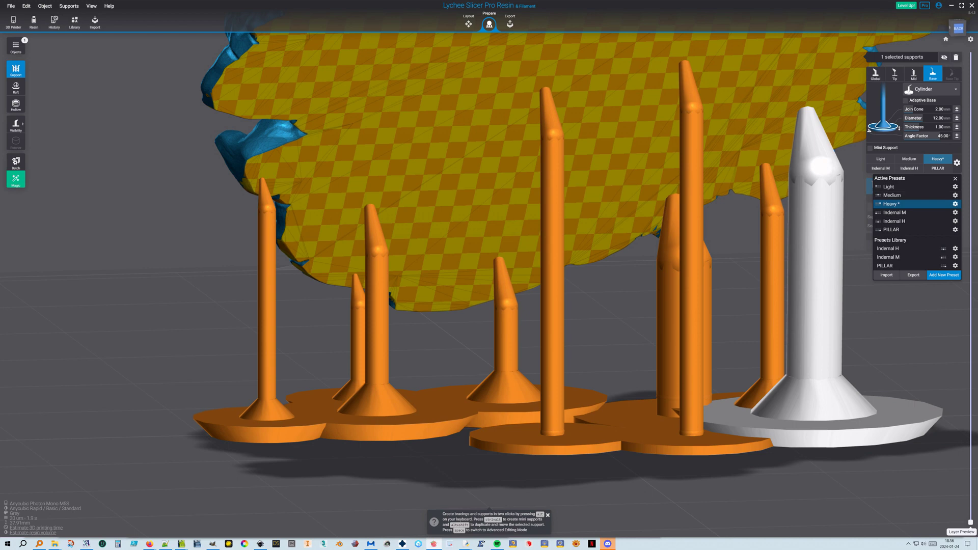
click(956, 204)
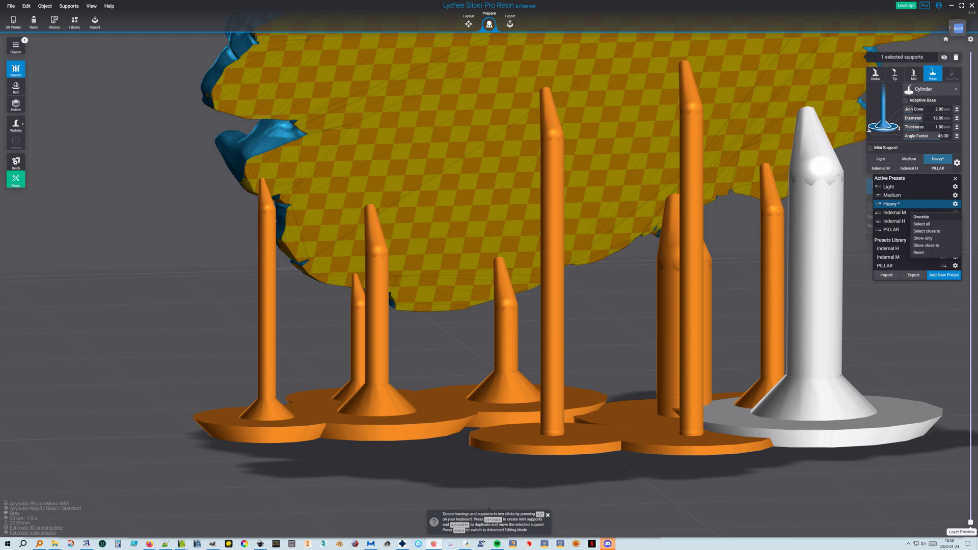
click(921, 217)
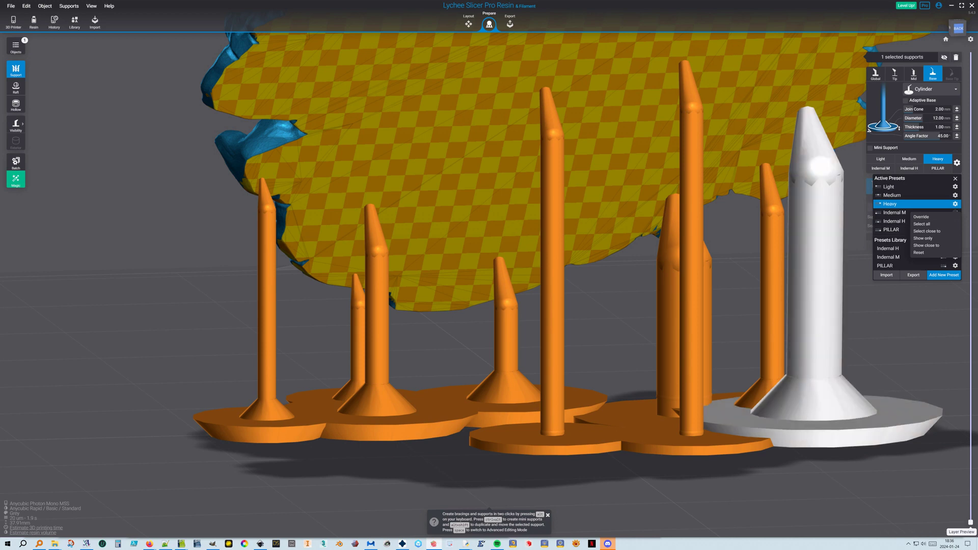
- Delete all the placed supports and add a new support with the Light preset beneath the model
mouse_move(926, 490)
shift+mouse_down()
mouse_move(288, 310)
mouse_move(194, 148)
shift+mouse_up()
key(Delete)
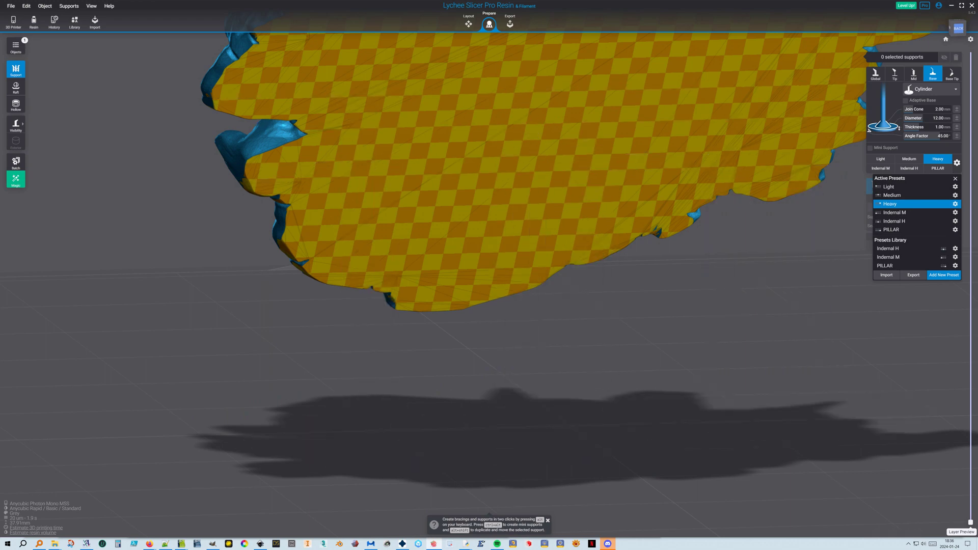
click(880, 158)
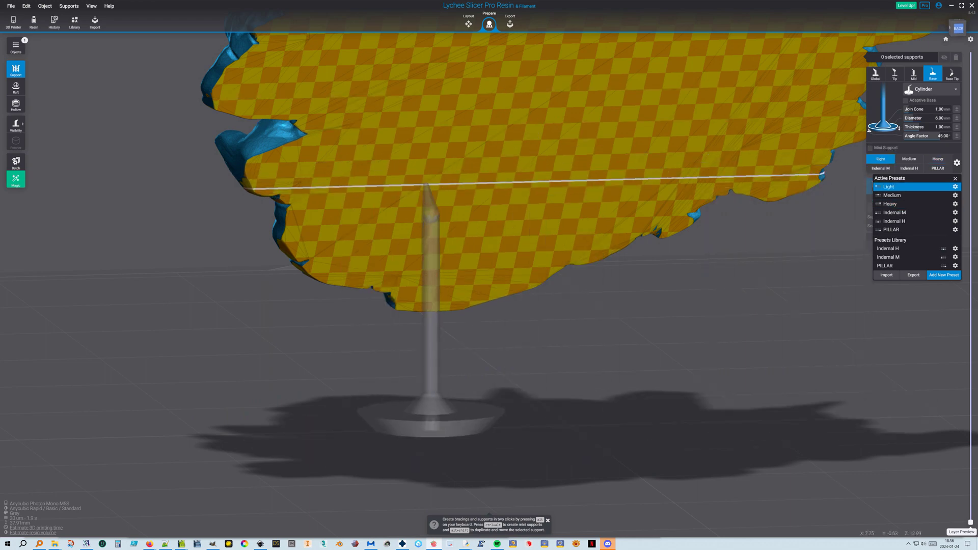
click(429, 187)
- Add a Medium and a Heavy support in a row beside the light one, and select the medium one
click(560, 181)
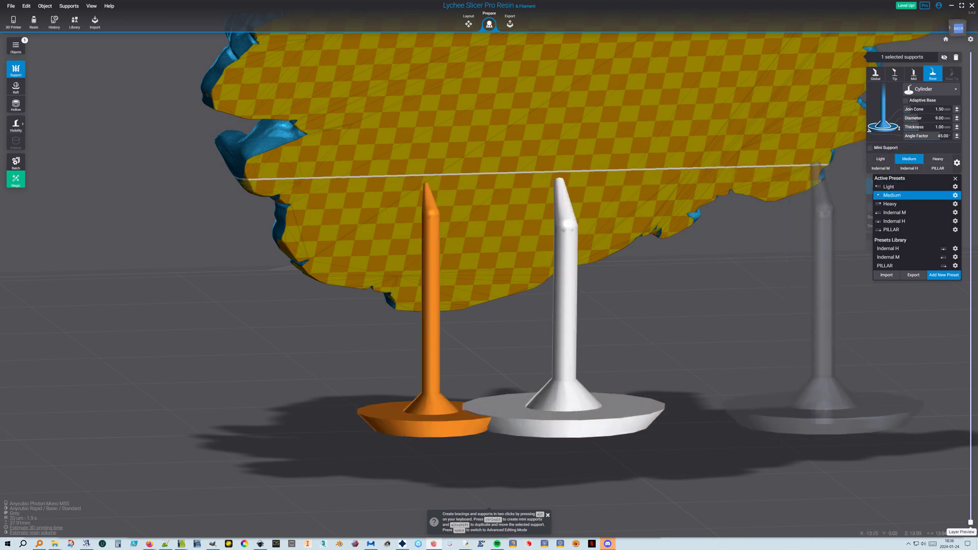
alt+click(741, 168)
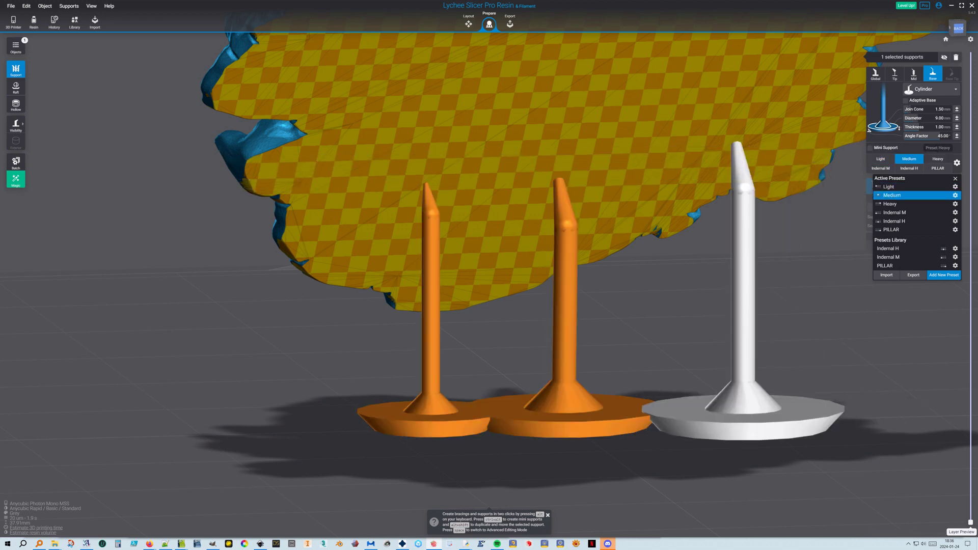
click(890, 204)
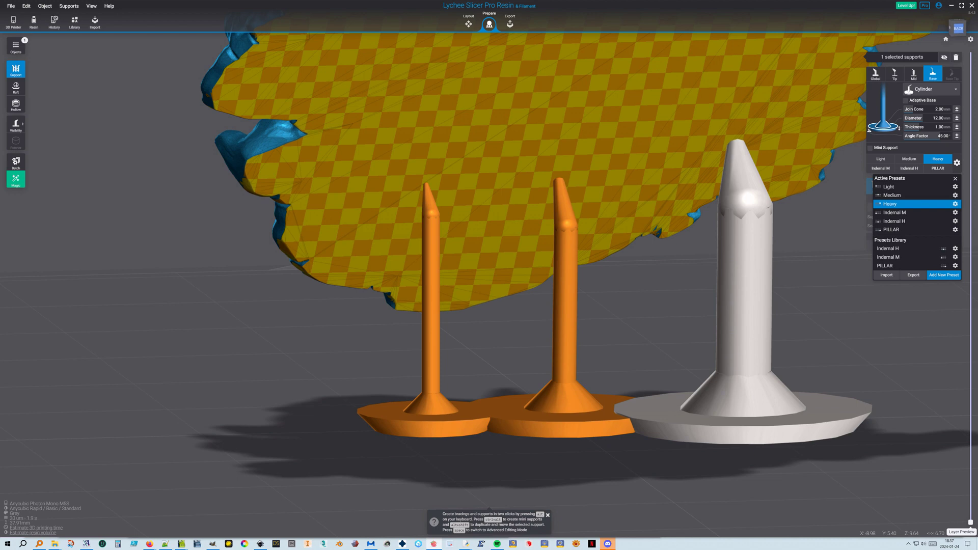
click(565, 316)
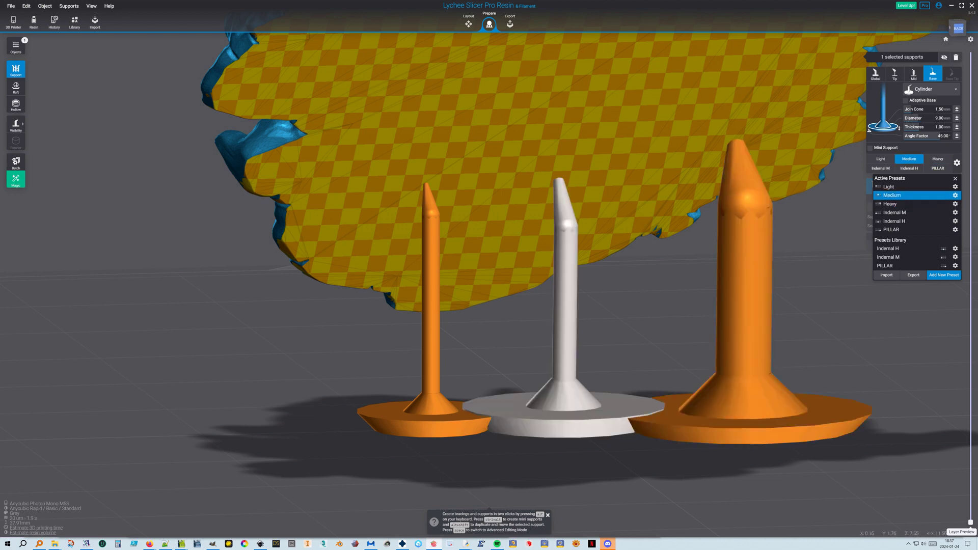